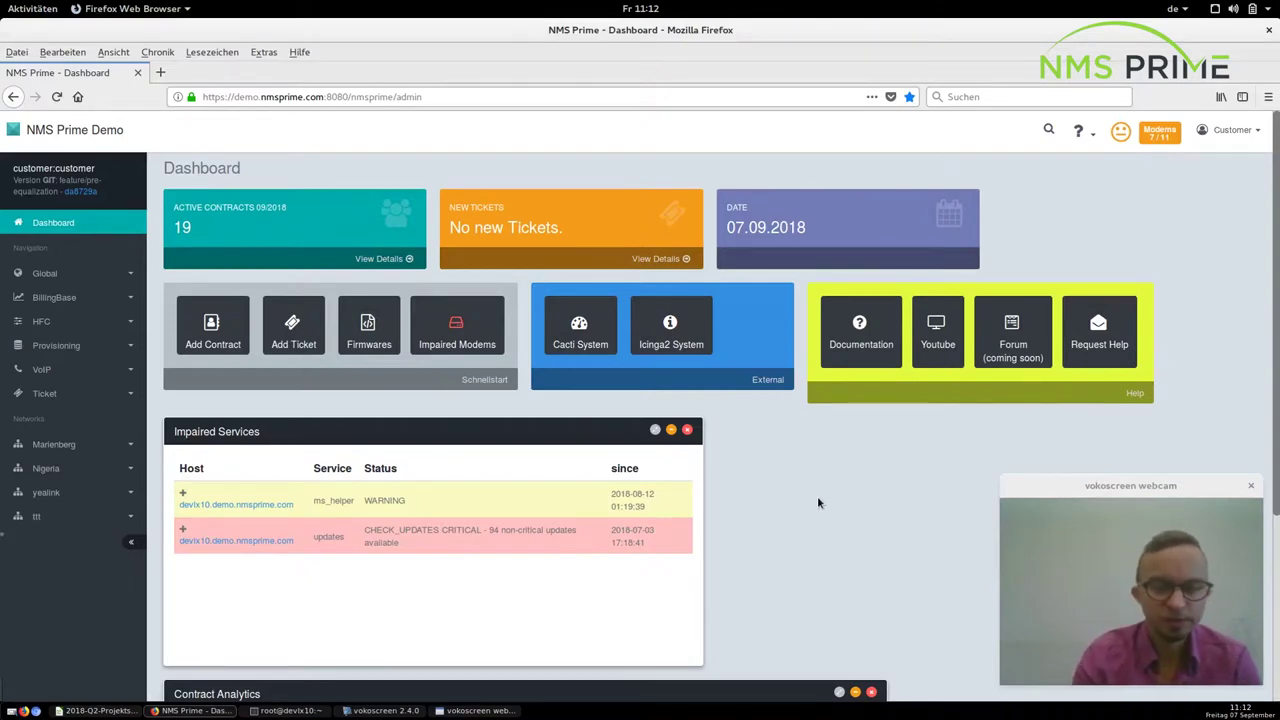
- Open the CMTS dev-cable-gw01 entry from the Provisioning section's CMTS list
left_click(100, 350)
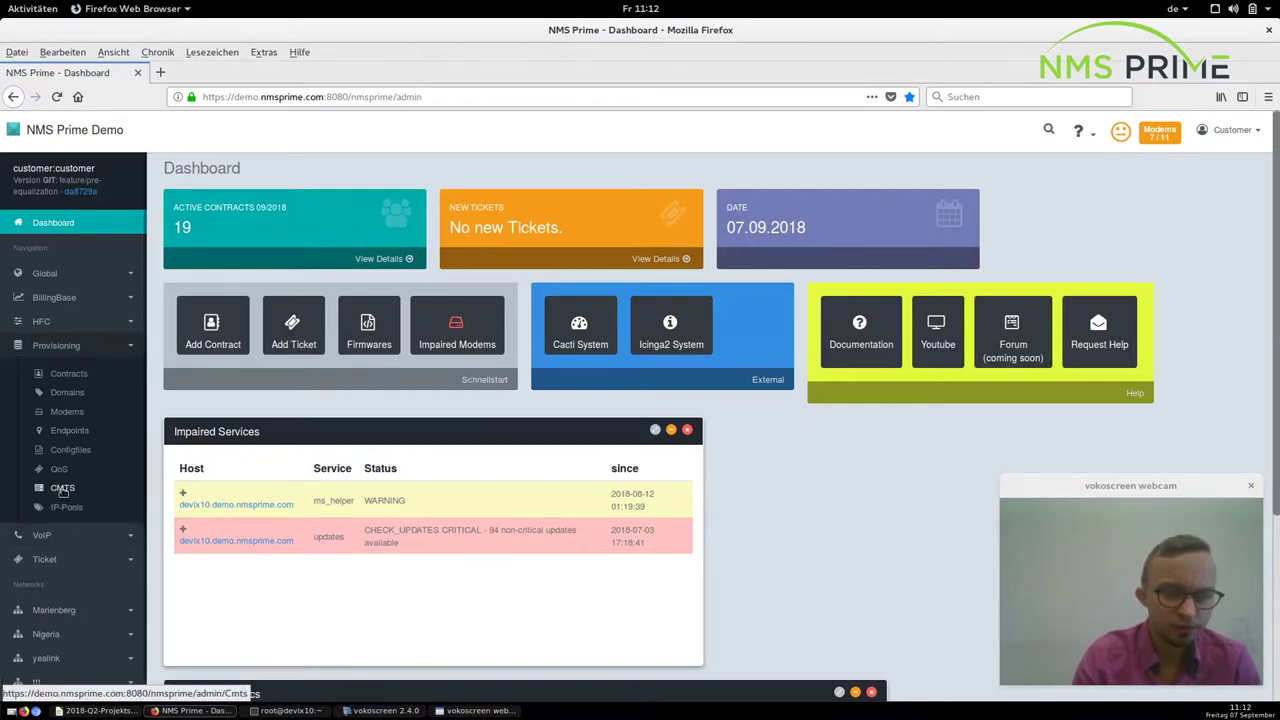
left_click(62, 490)
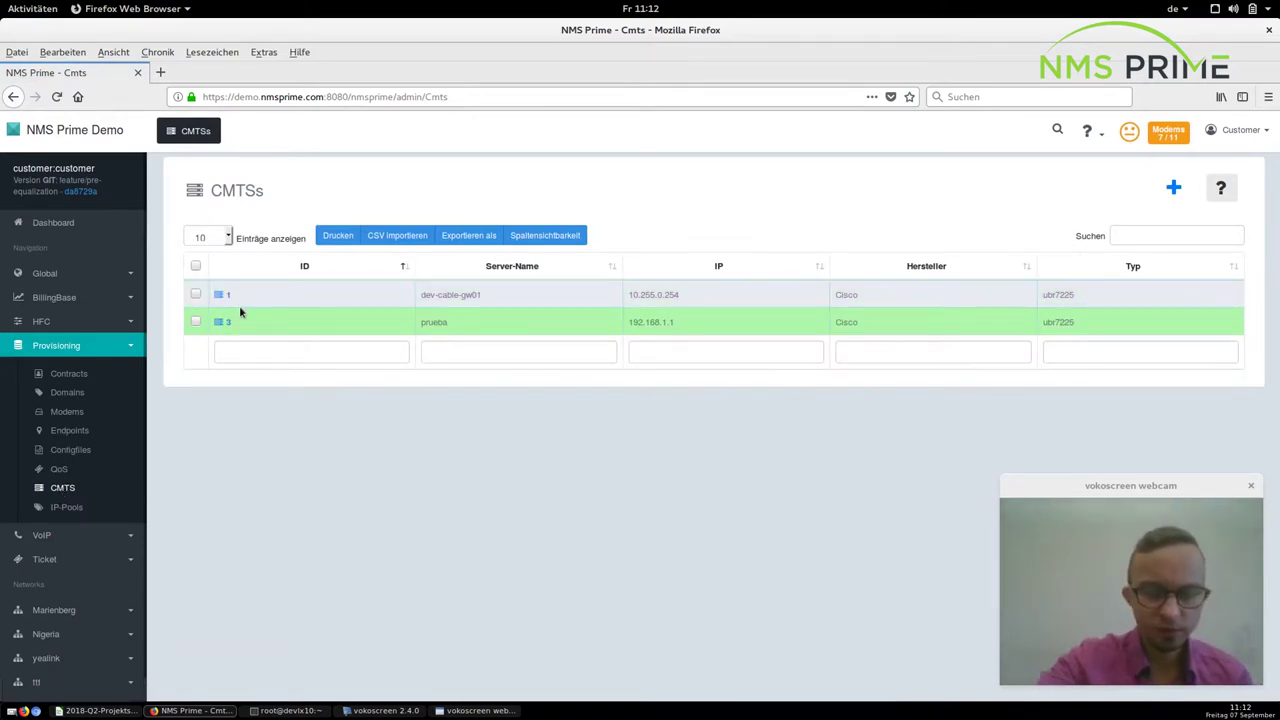
key("ctrl+plus")
key("ctrl+plus")
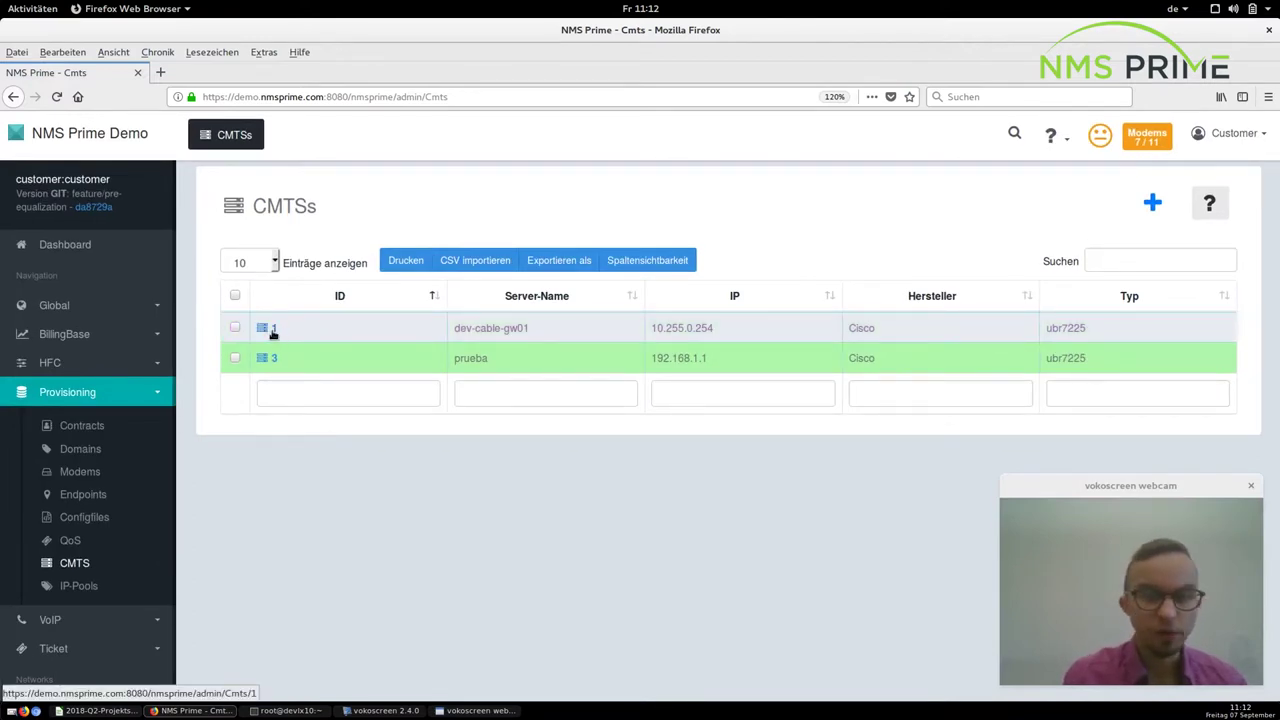
left_click(273, 331)
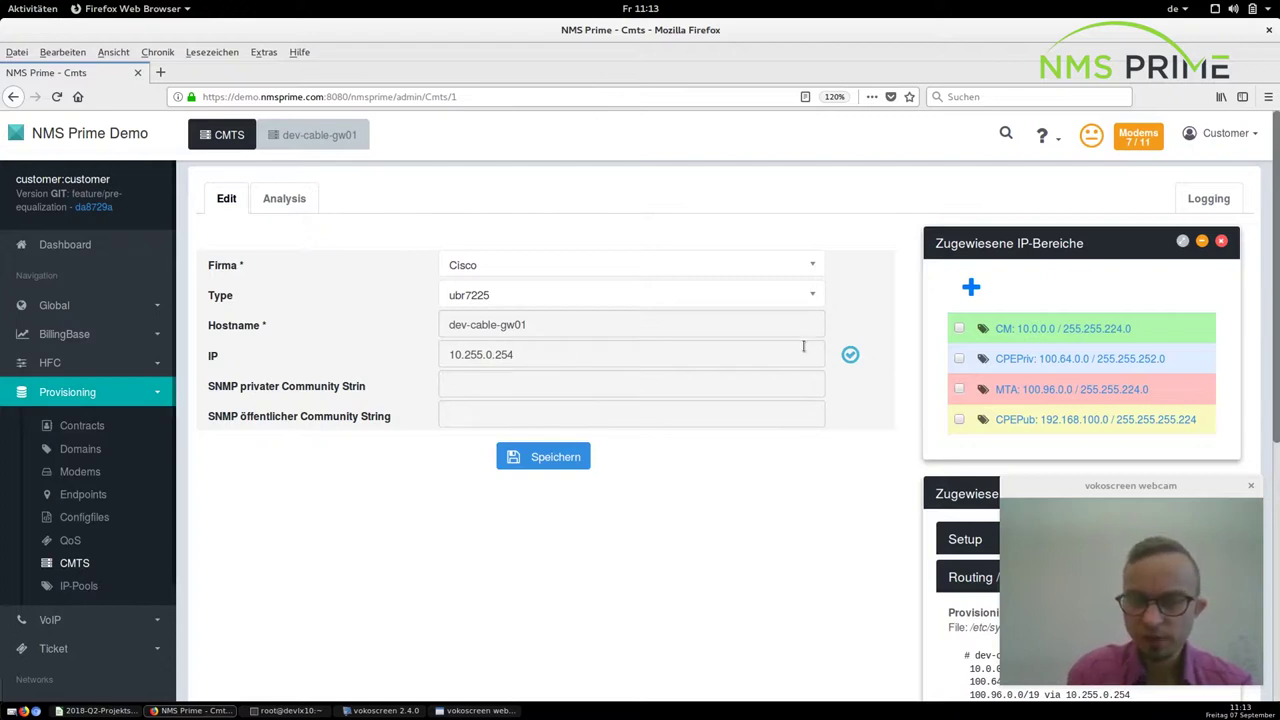
- Review the dev-cable-gw01 IP status, its assigned IP ranges, and the Routing / IPs configuration suggestions
mouse_move(851, 360)
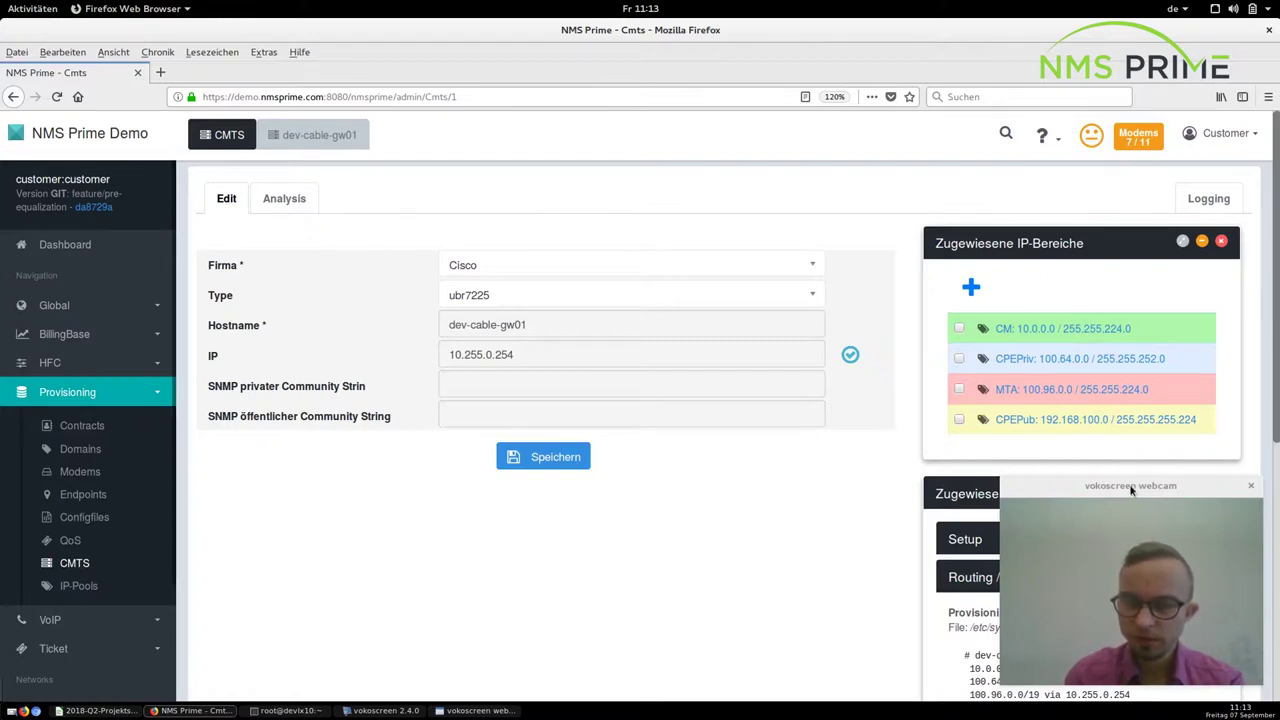
left_click_drag(1131, 487, 338, 484)
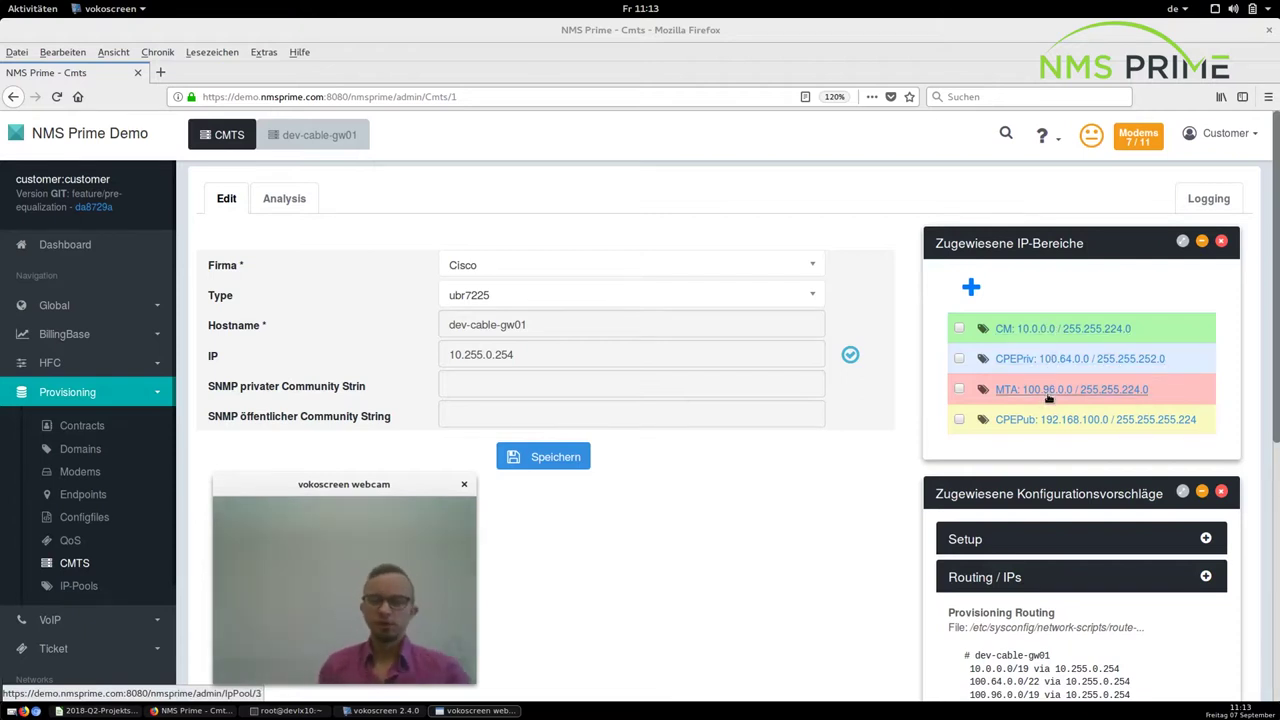
scroll(1048, 397, "down", 2)
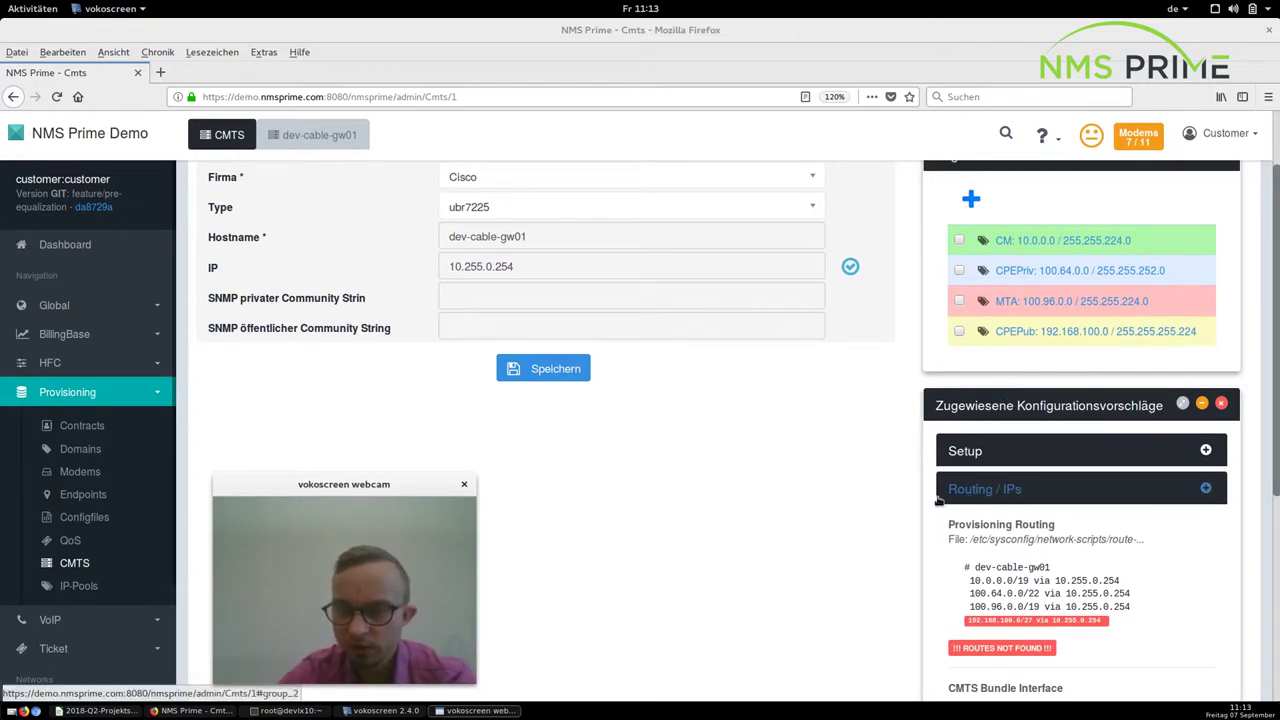
scroll(1027, 519, "down", 4)
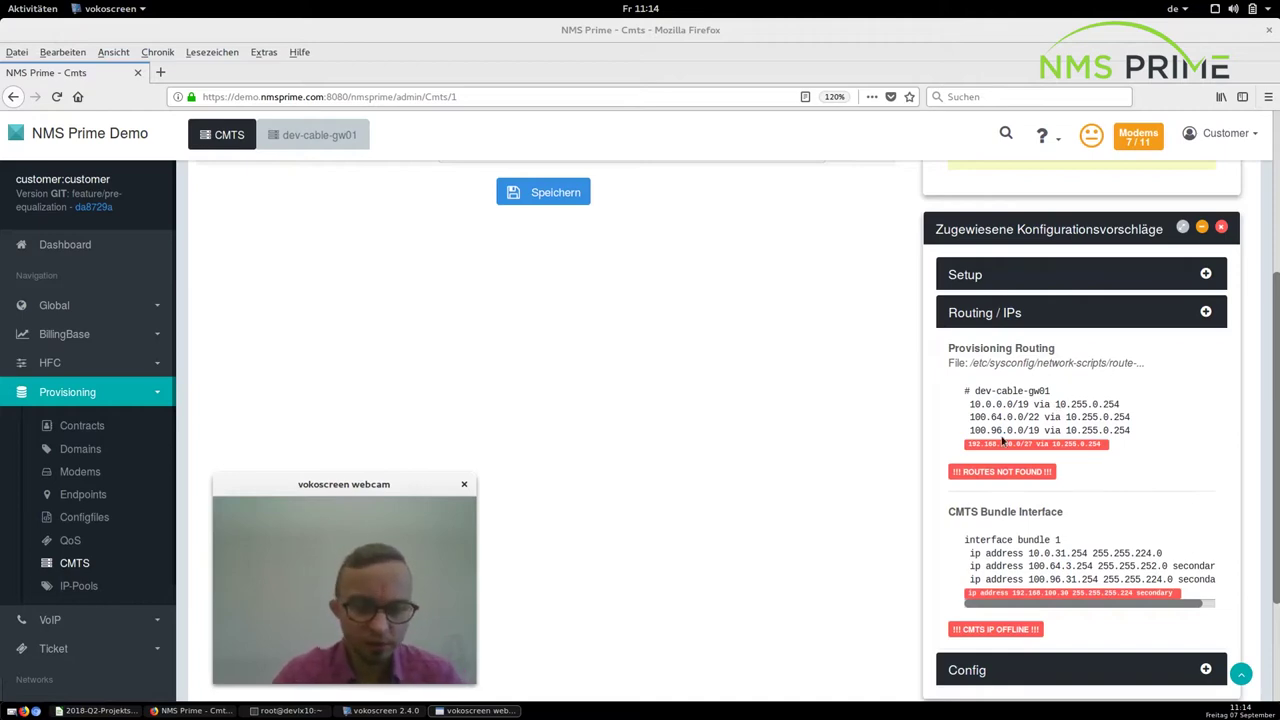
- Switch to the terminal session on devlx10 and clear its screen
key("alt+Tab")
key("alt+Tab")
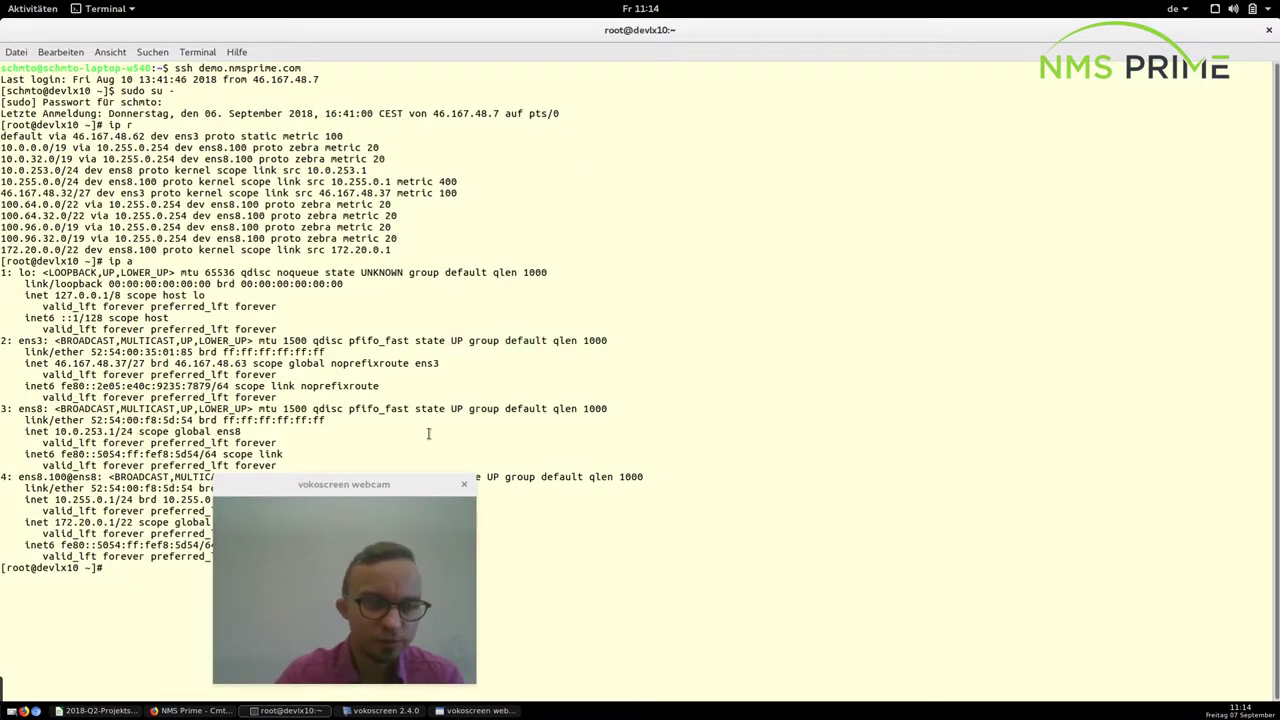
left_click_drag(420, 484, 1100, 469)
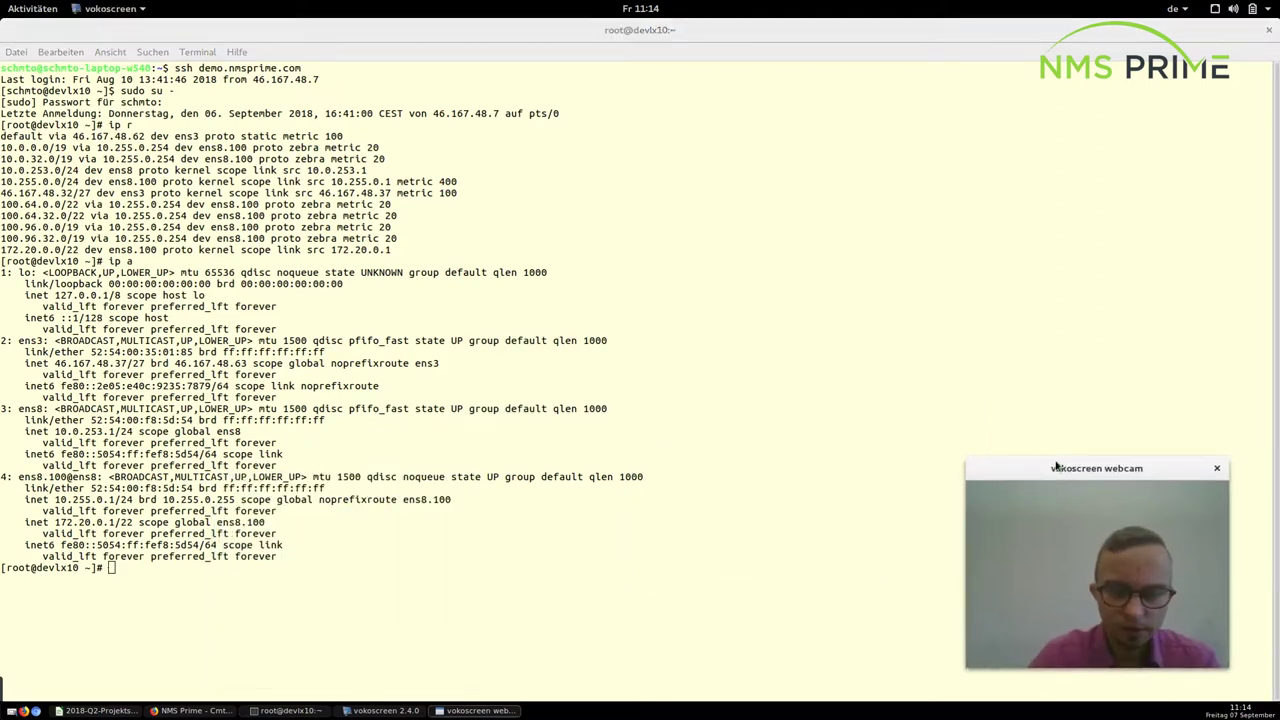
key("alt+Tab")
type("clear")
key("Return")
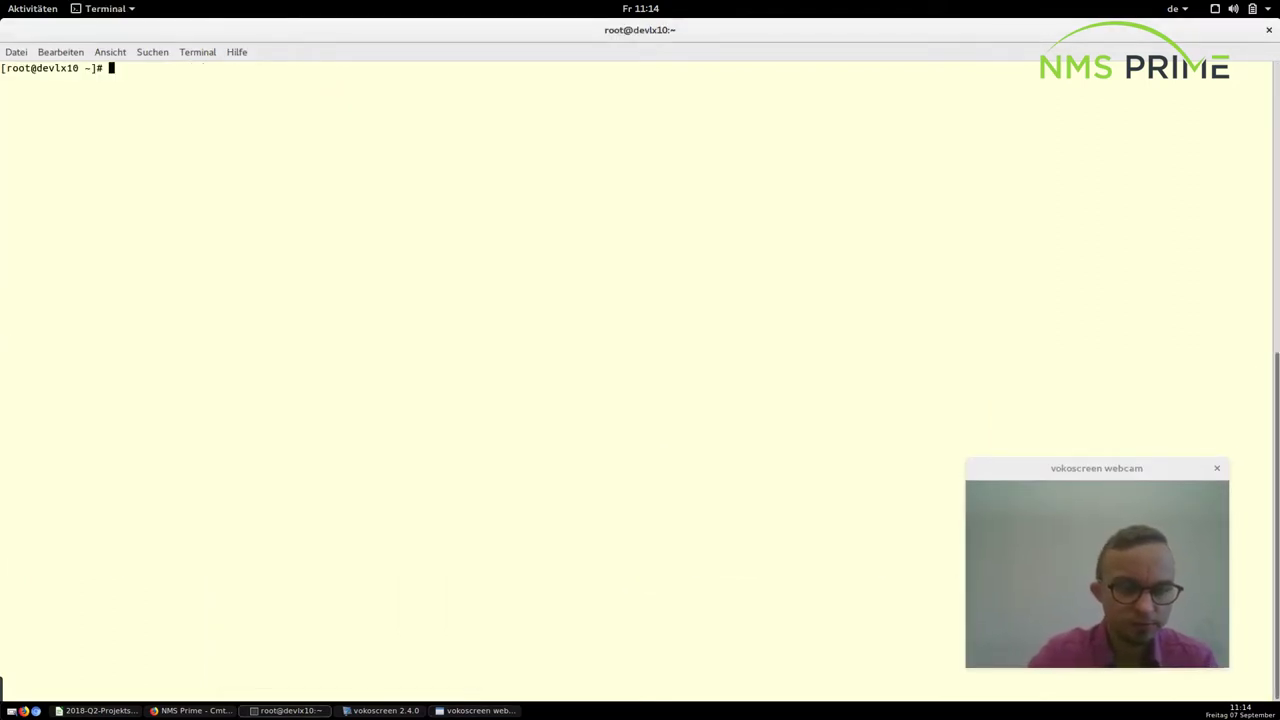
- List the server's network interfaces with ip a and highlight the 10.255.0.1 address of ens8.100
type("ip a")
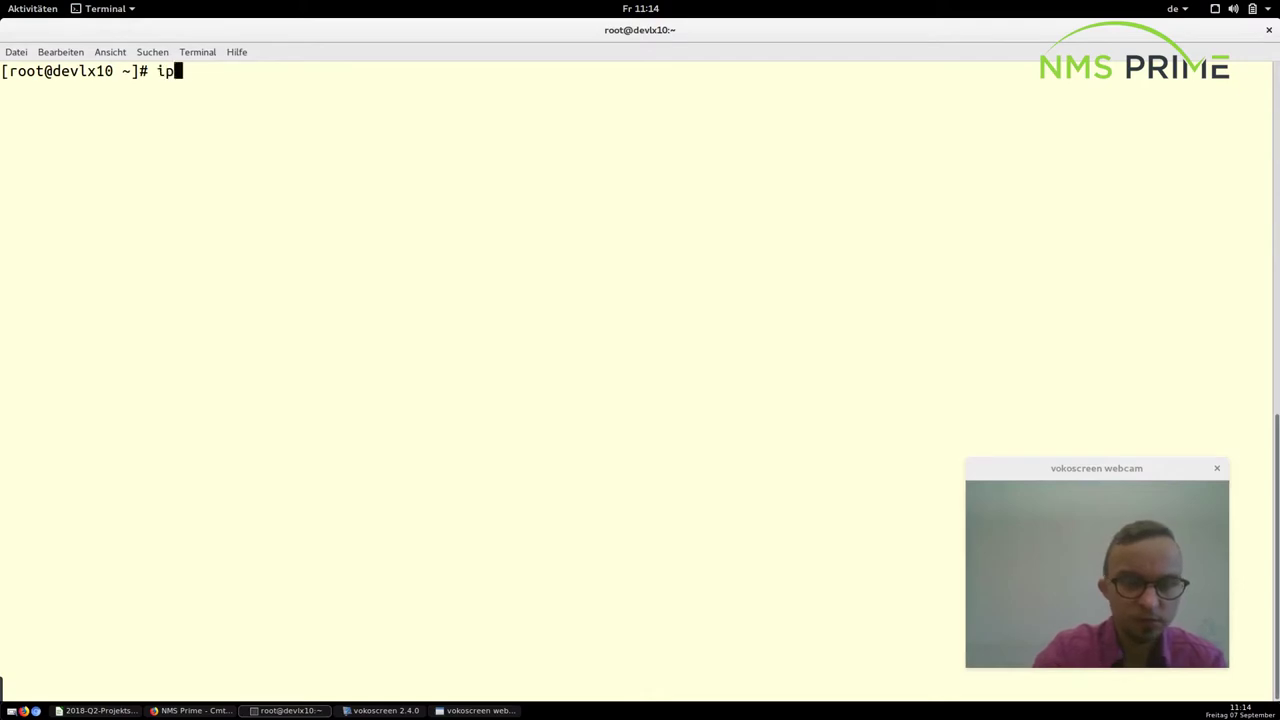
key("Return")
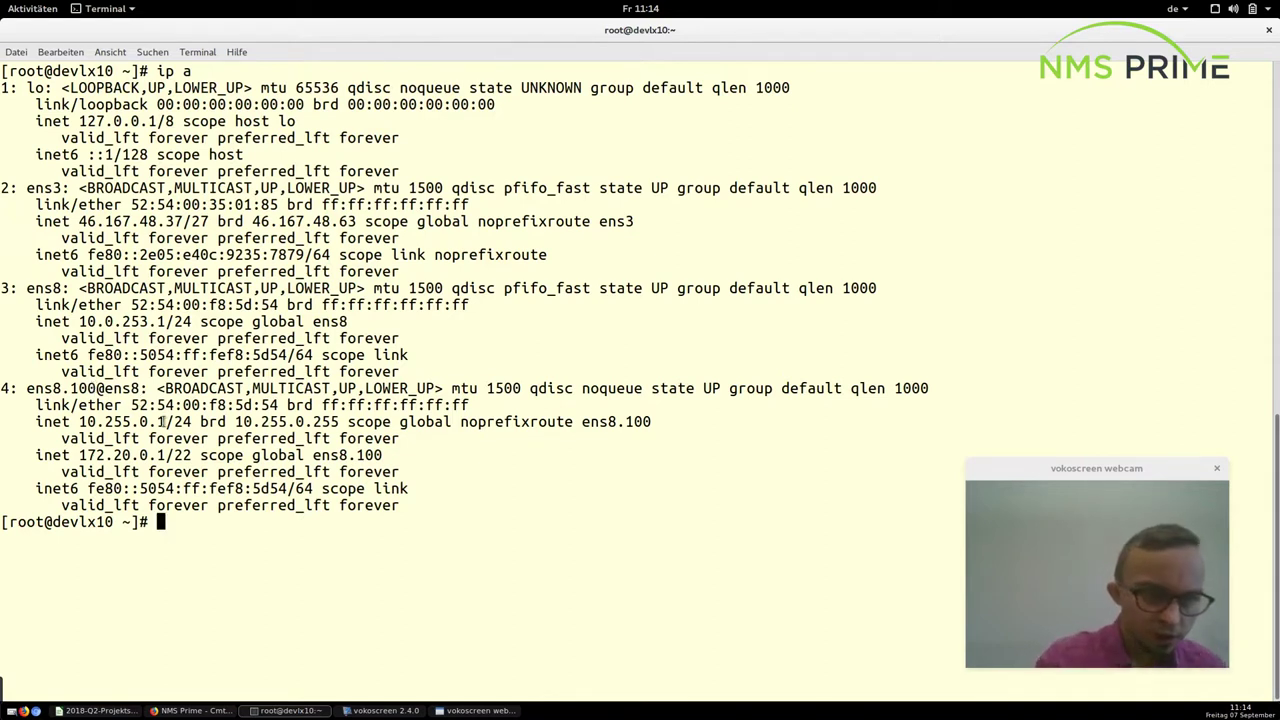
left_click_drag(163, 421, 79, 421)
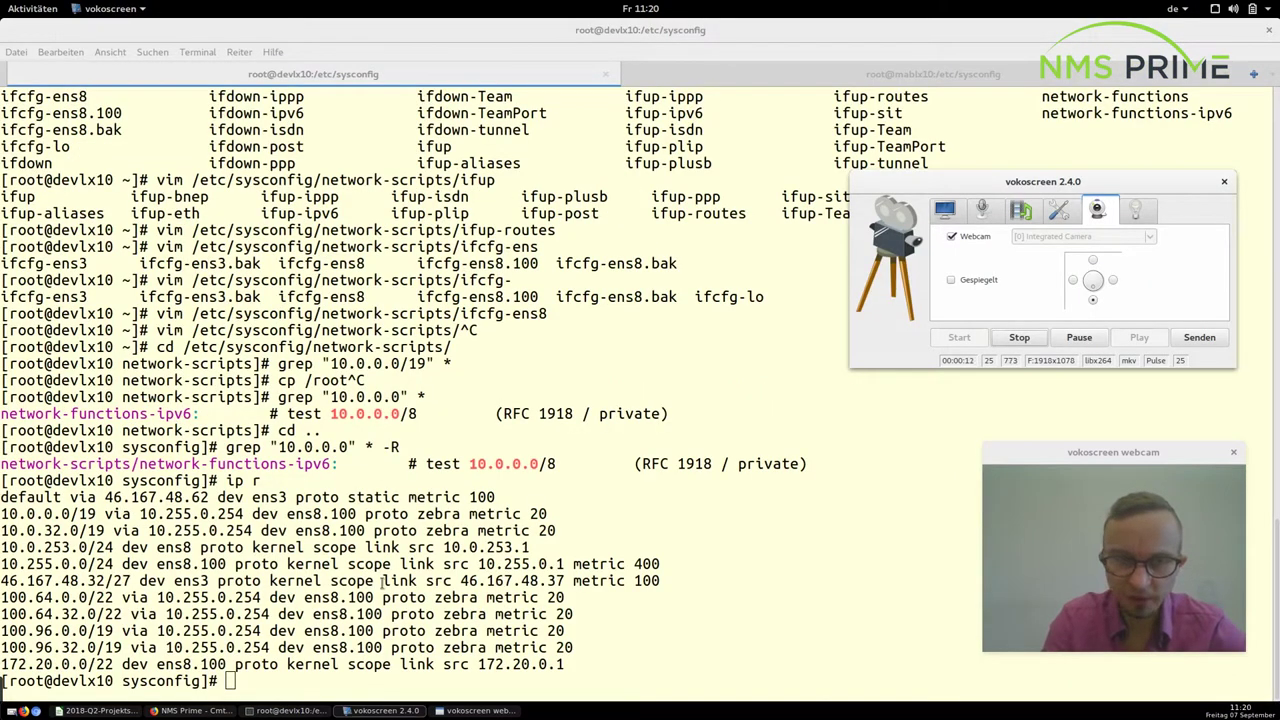
- Return to the CMTS page in Firefox and examine the suggested Provisioning Routing and CMTS Bundle Interface settings
left_click(190, 711)
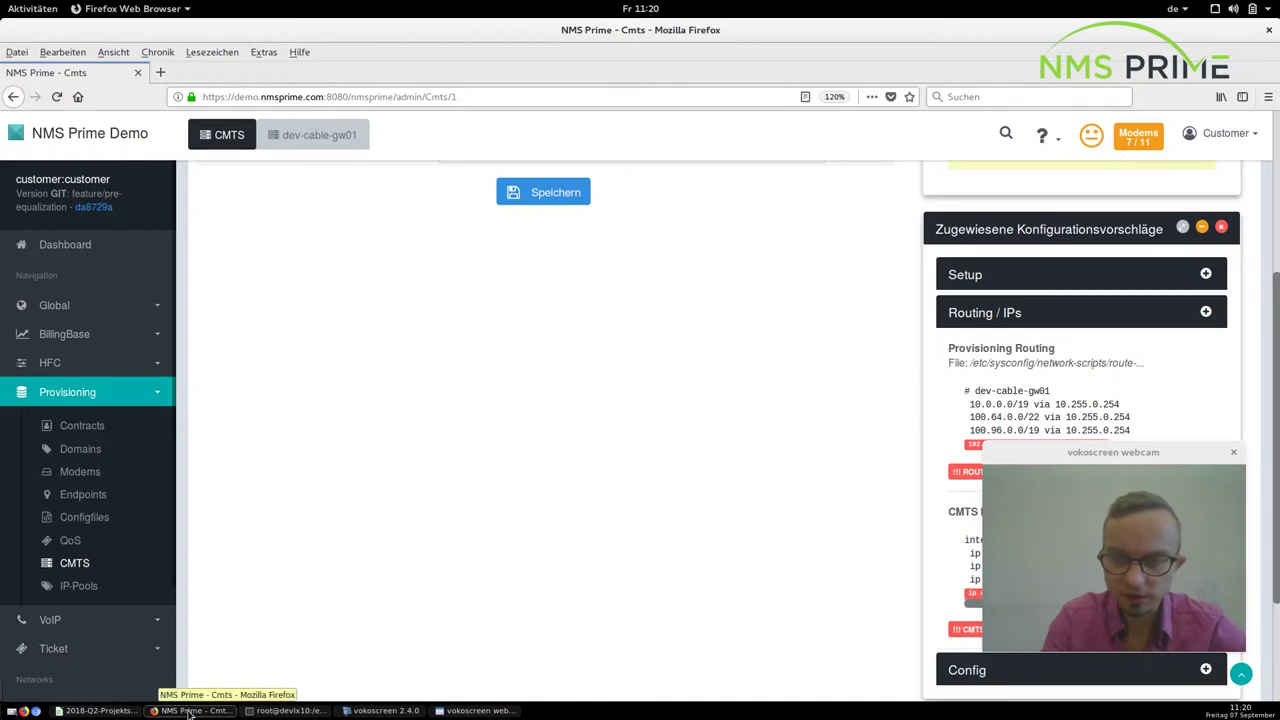
left_click_drag(1077, 452, 777, 456)
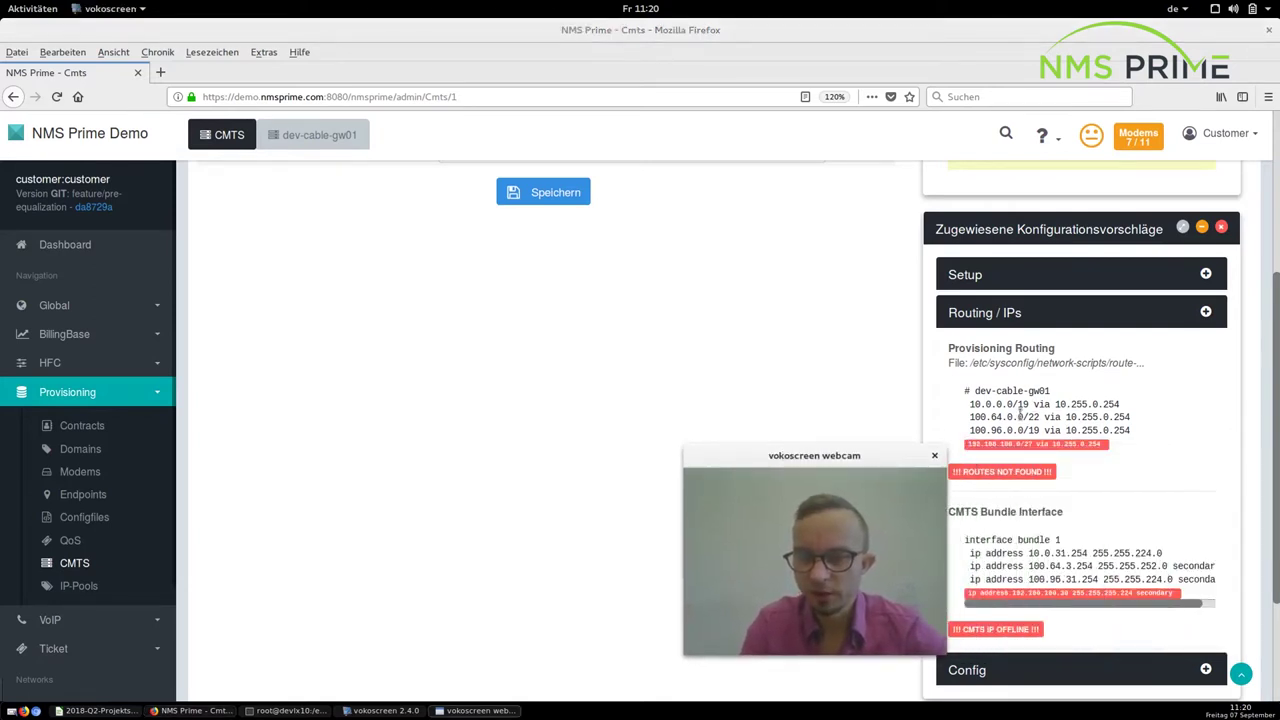
left_click_drag(871, 457, 798, 457)
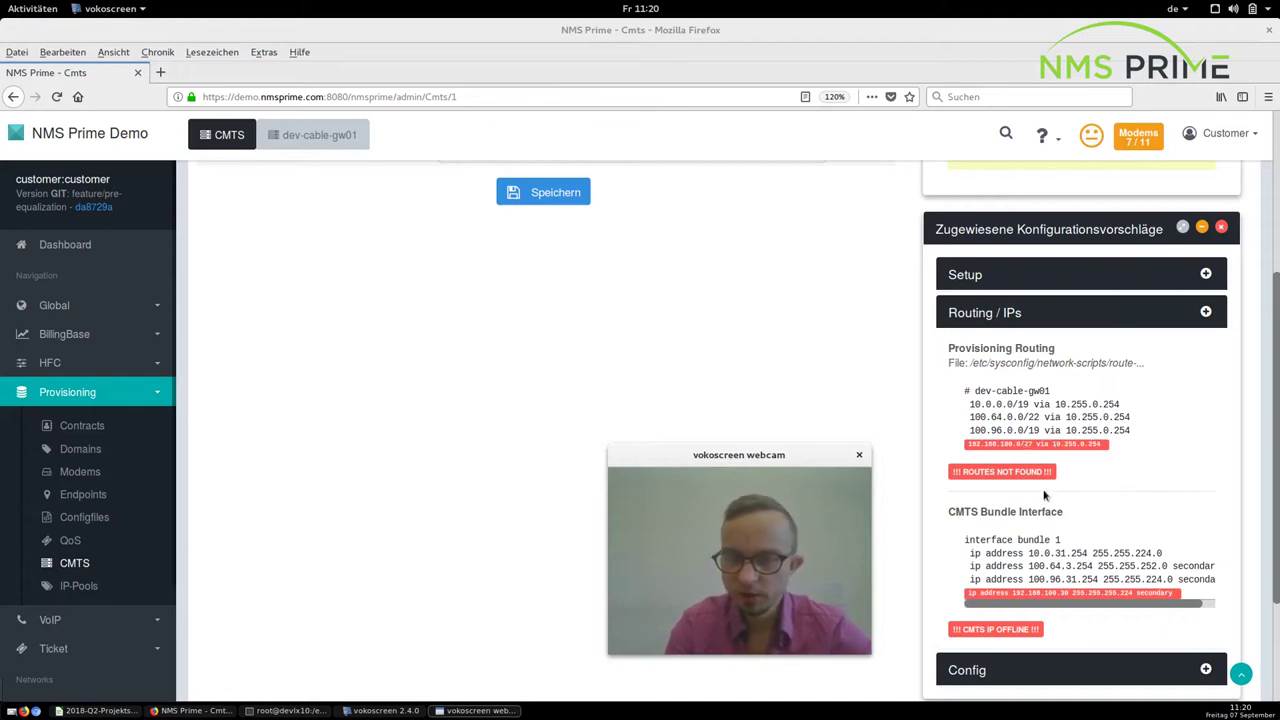
scroll(1044, 494, "down", 2)
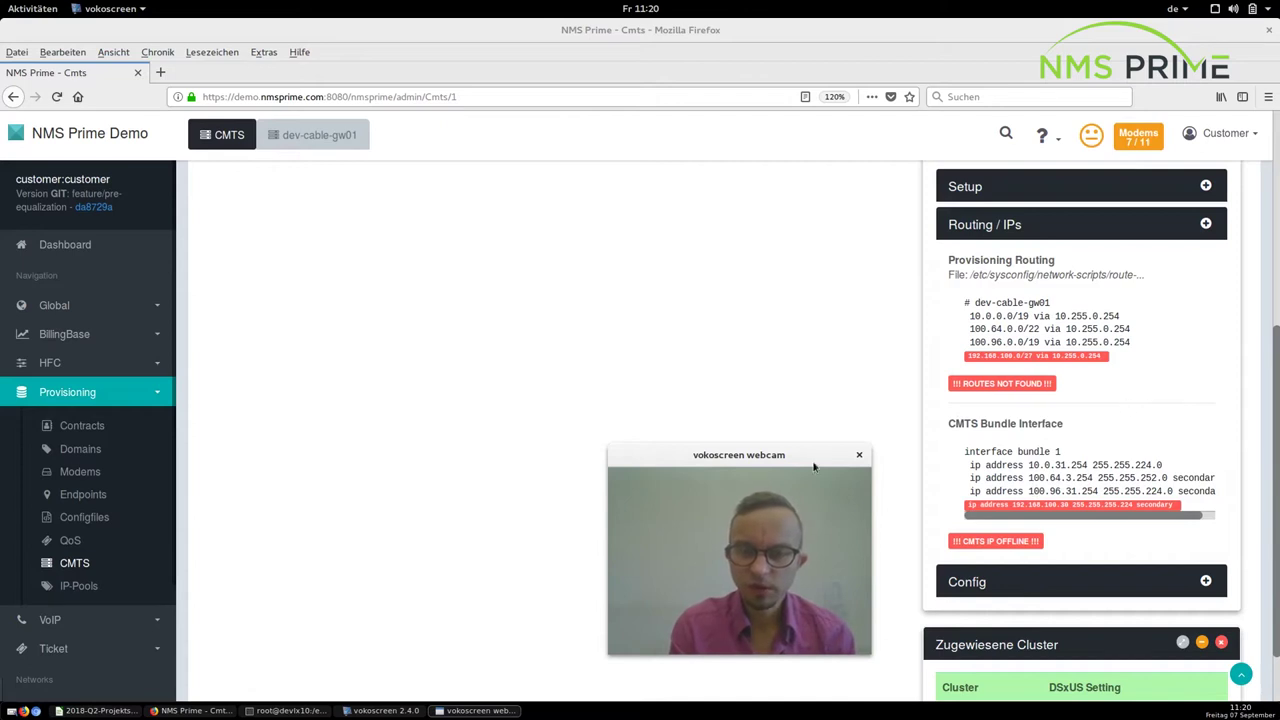
left_click_drag(781, 461, 1063, 495)
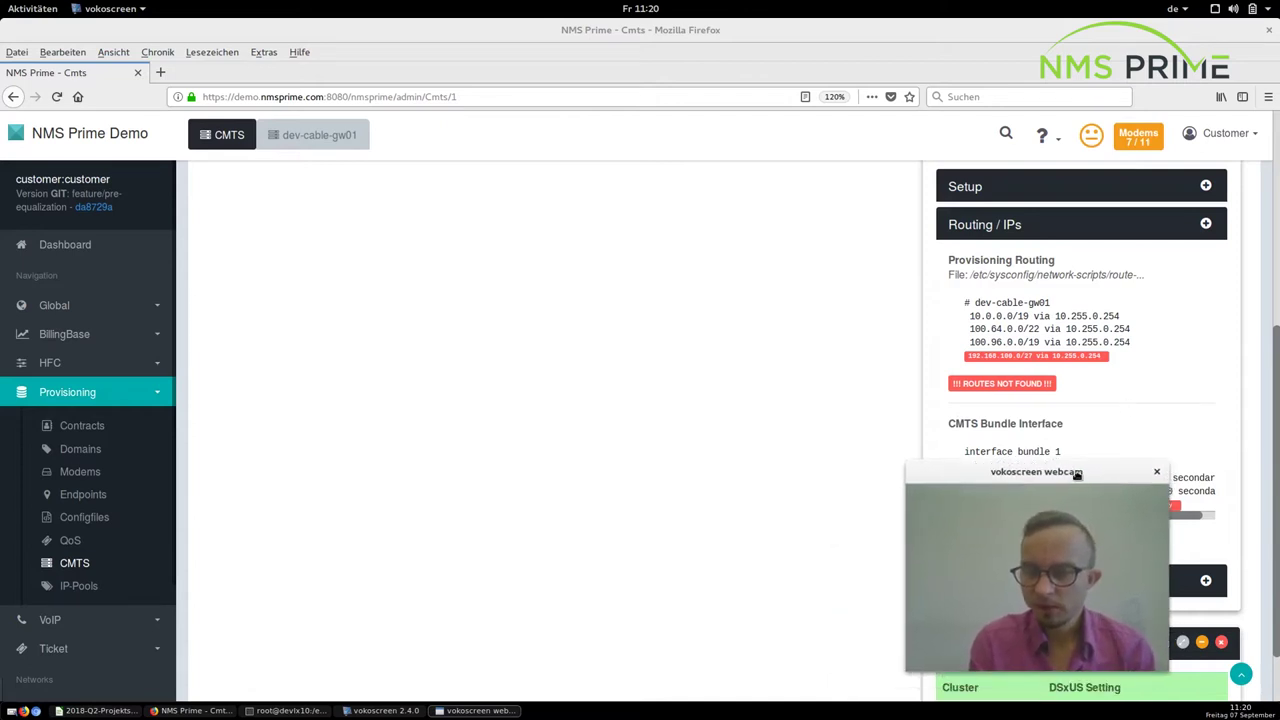
left_click_drag(1081, 474, 1151, 478)
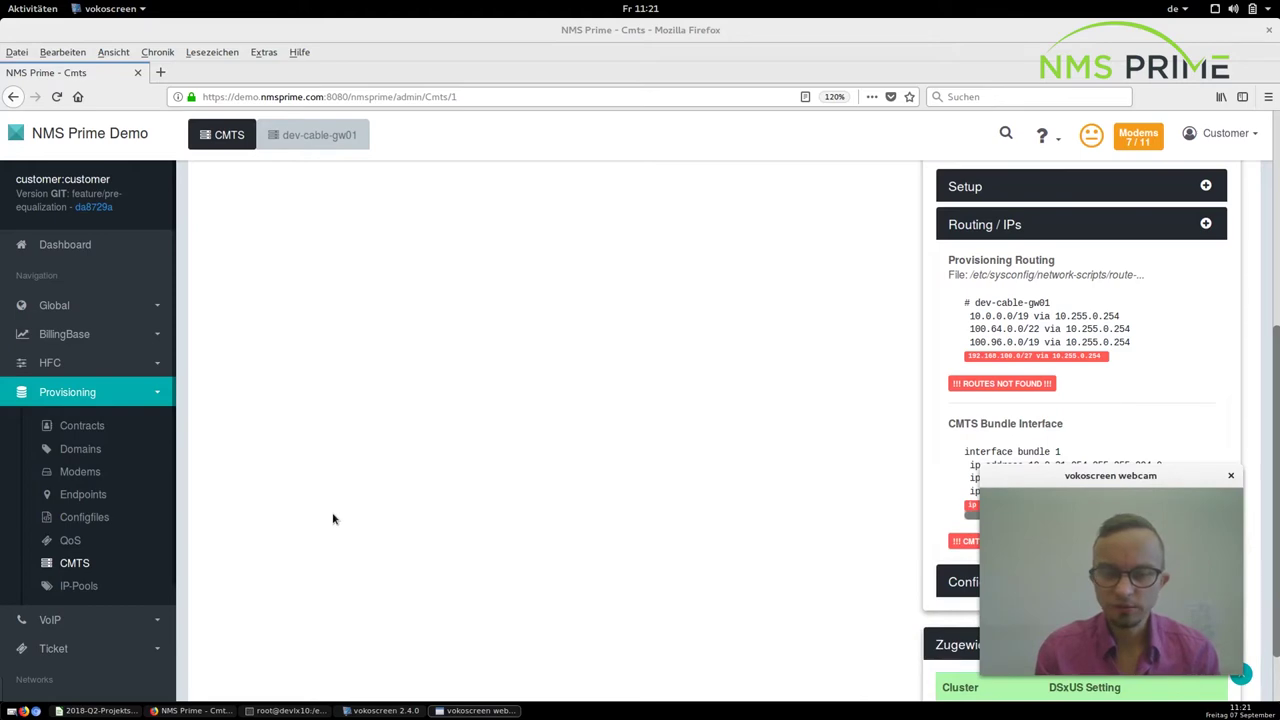
- Switch back to the terminal, discard the partly entered command and clear the screen
left_click(290, 711)
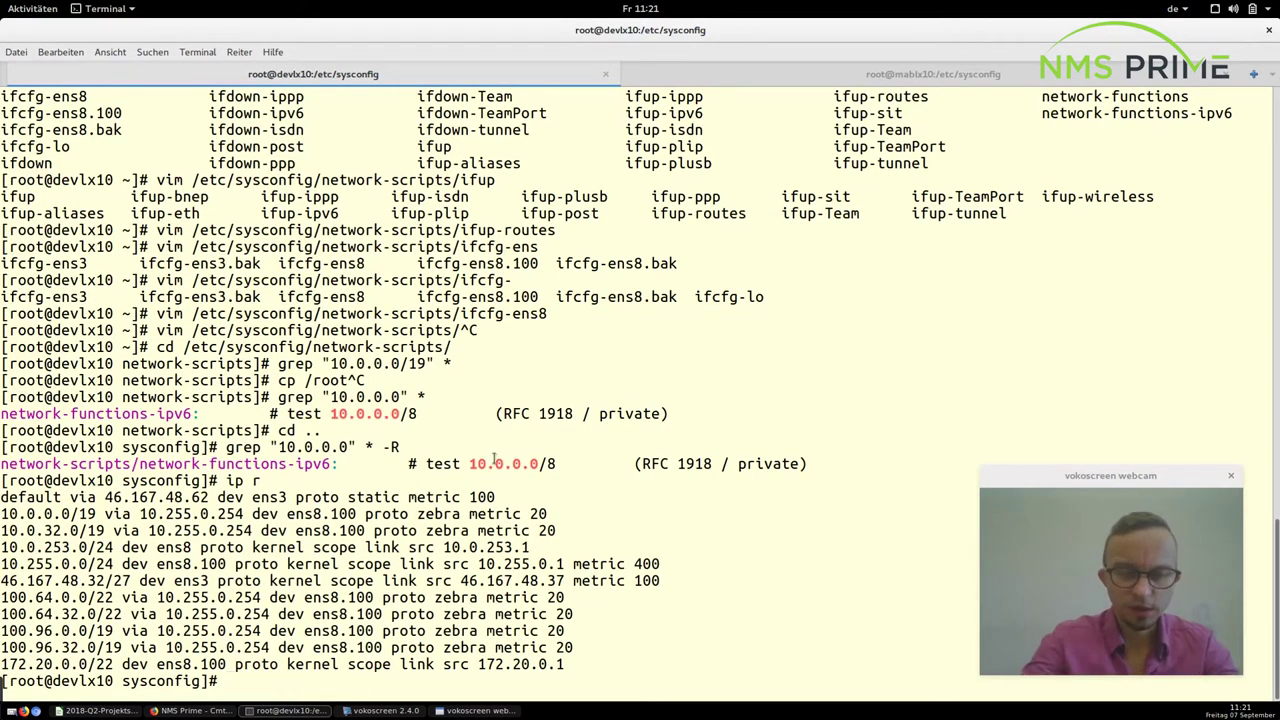
type("syste")
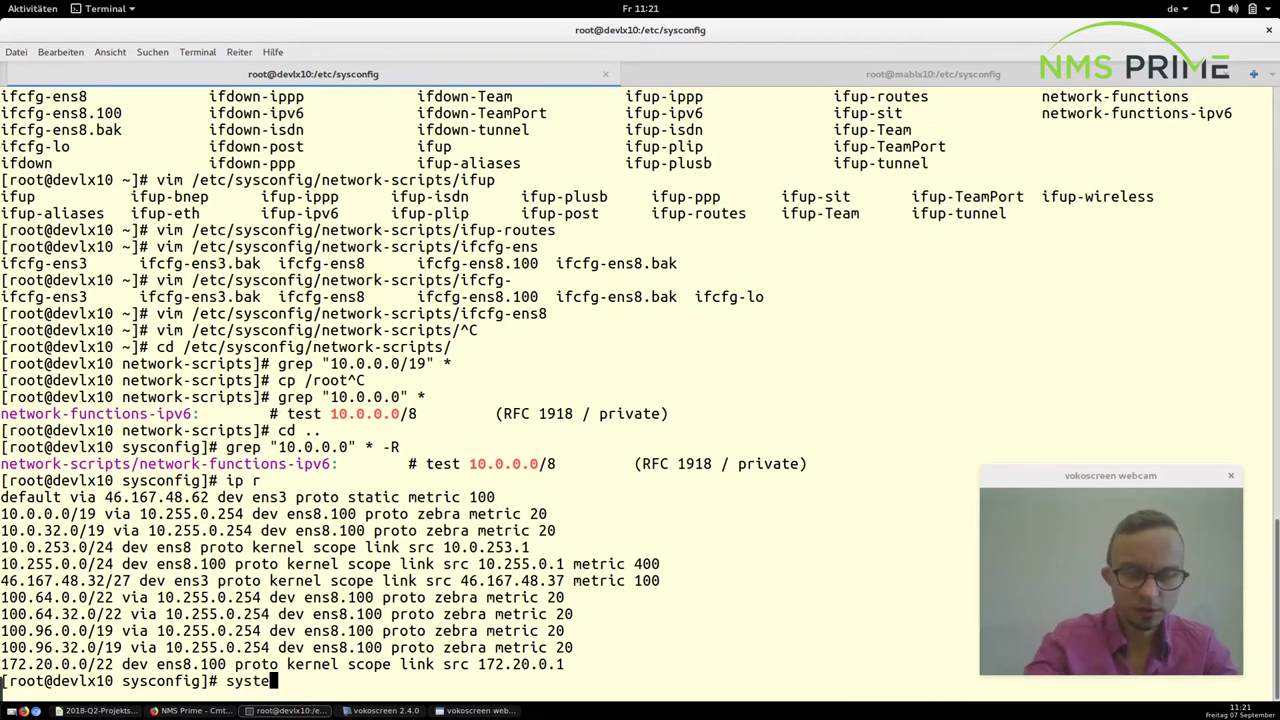
key("BackSpace")
key("BackSpace")
type("clear")
key("Return")
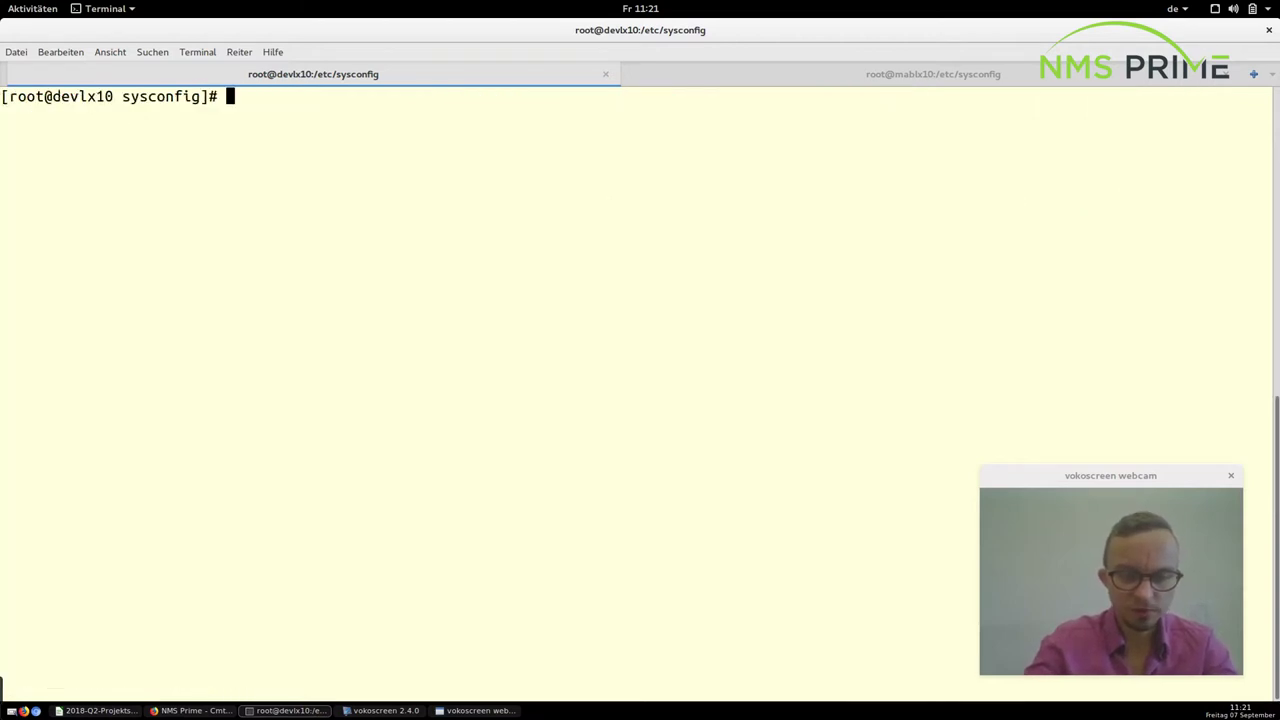
- Check the status of the DHCP server service dhcpd with systemctl
type("syst")
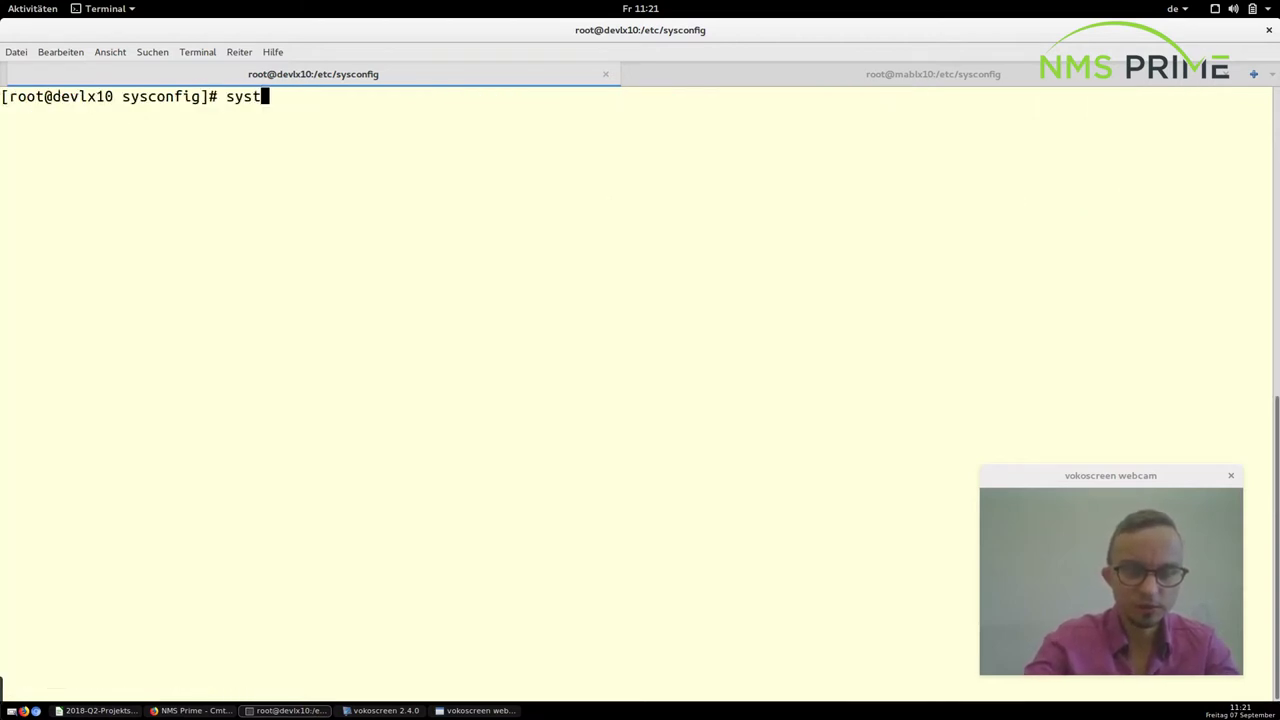
type("emctl status dhcp")
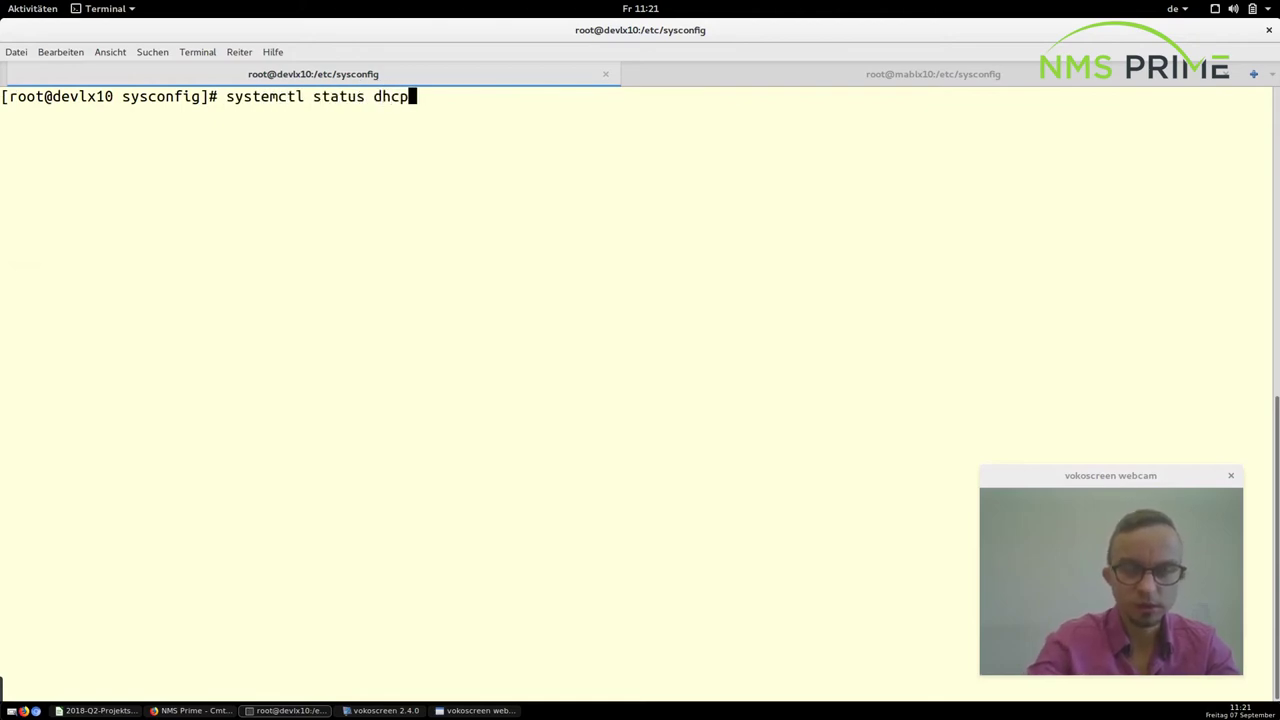
key("Return")
key("Up")
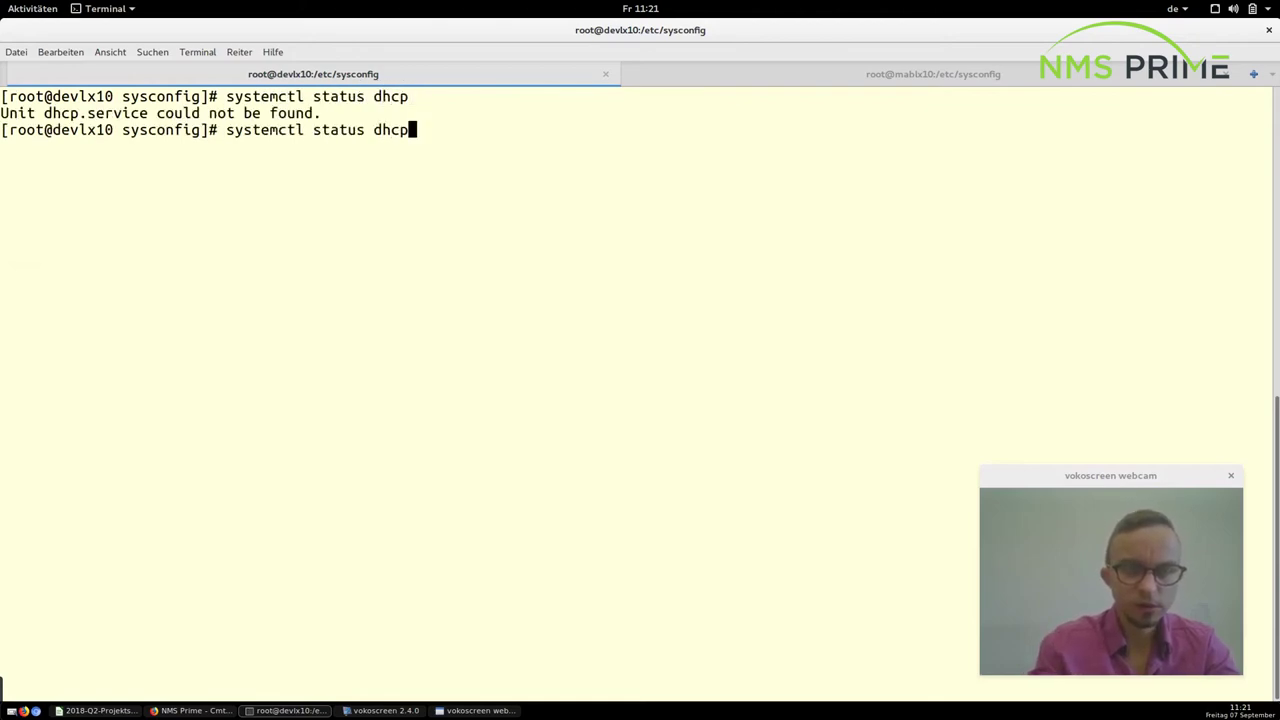
type("d")
key("Return")
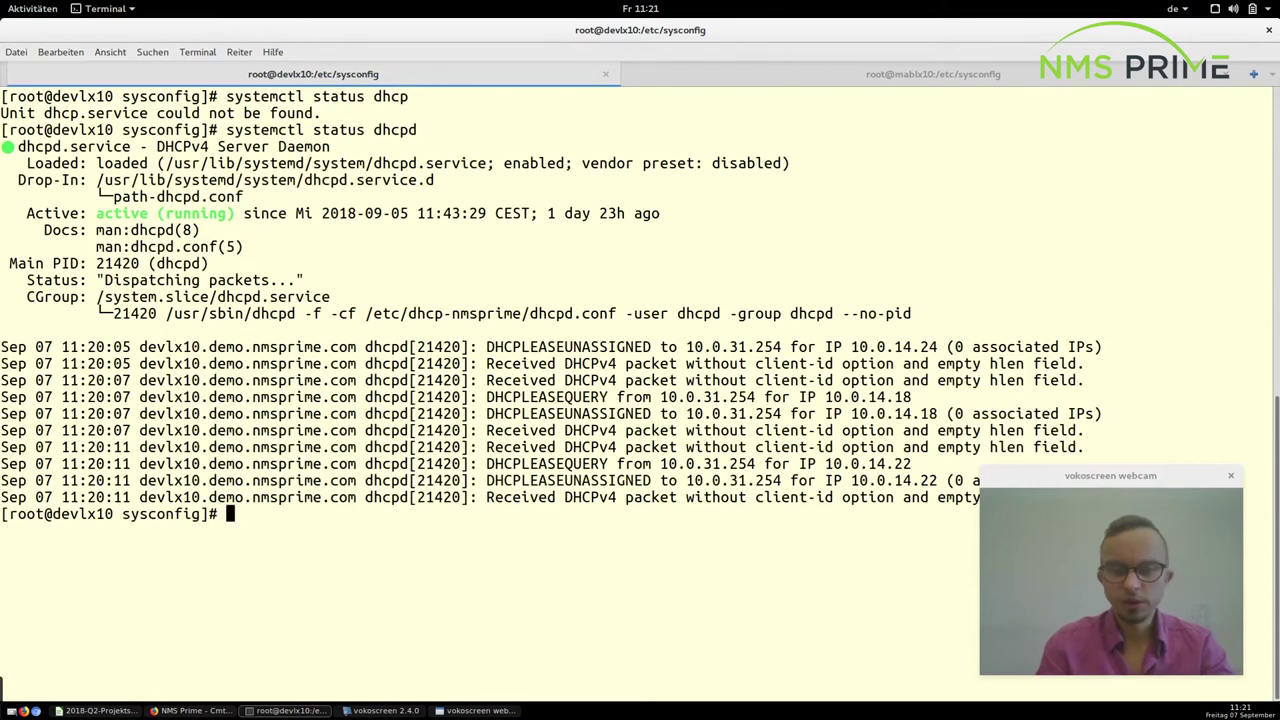
- Open the DHCP server configuration file /etc/dhcp-nmsprime/dhcpd.conf in vim
type("vim /etc/dhcp/")
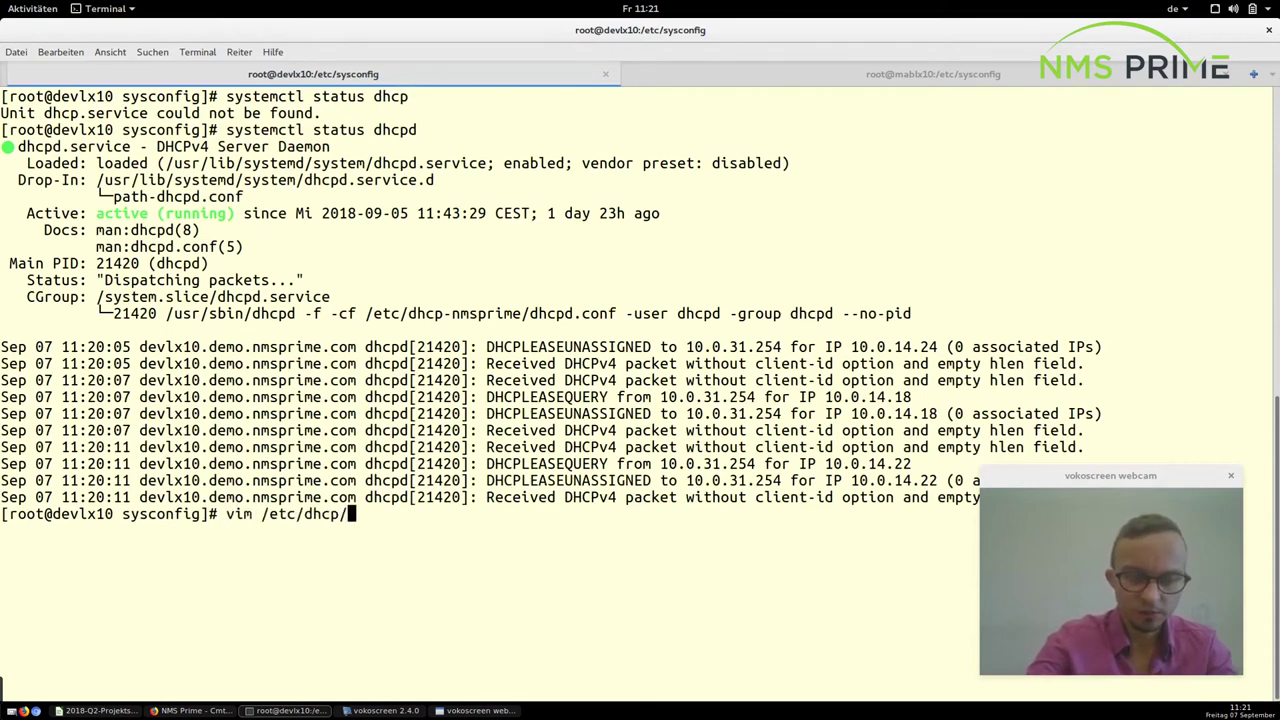
key("Tab")
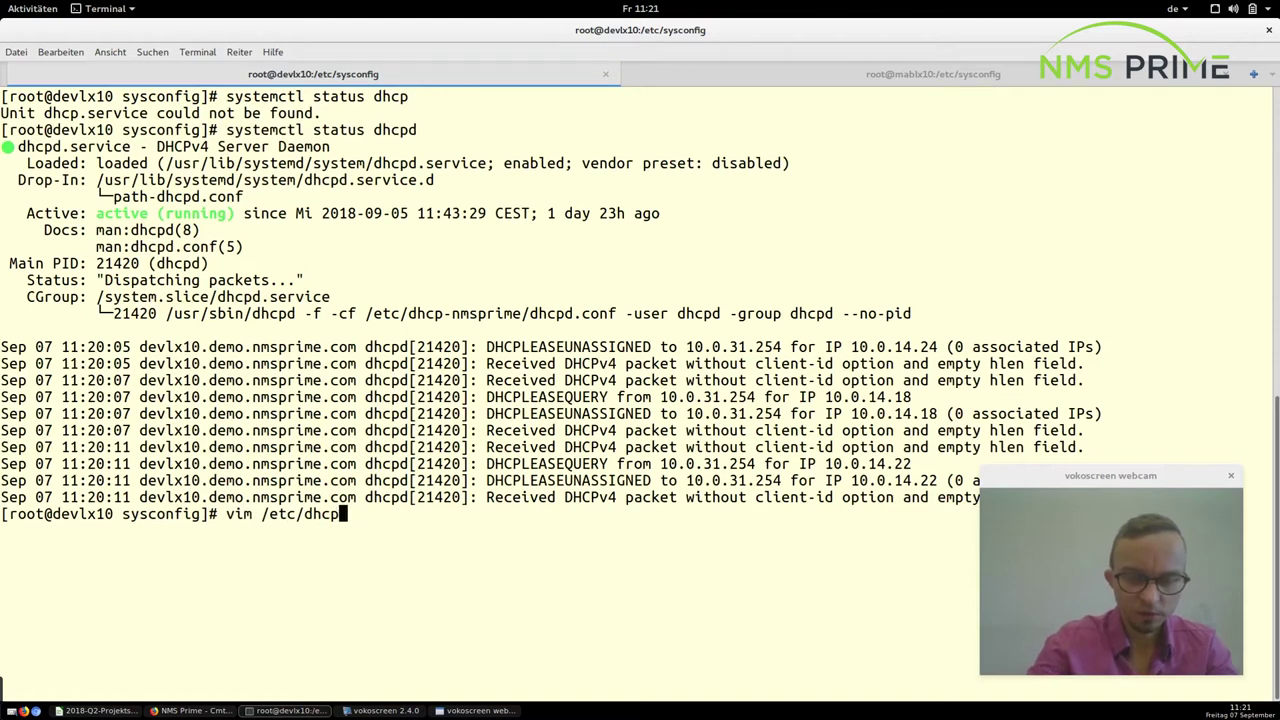
key("BackSpace")
type(".")
key("BackSpace")
type("-")
key("Tab")
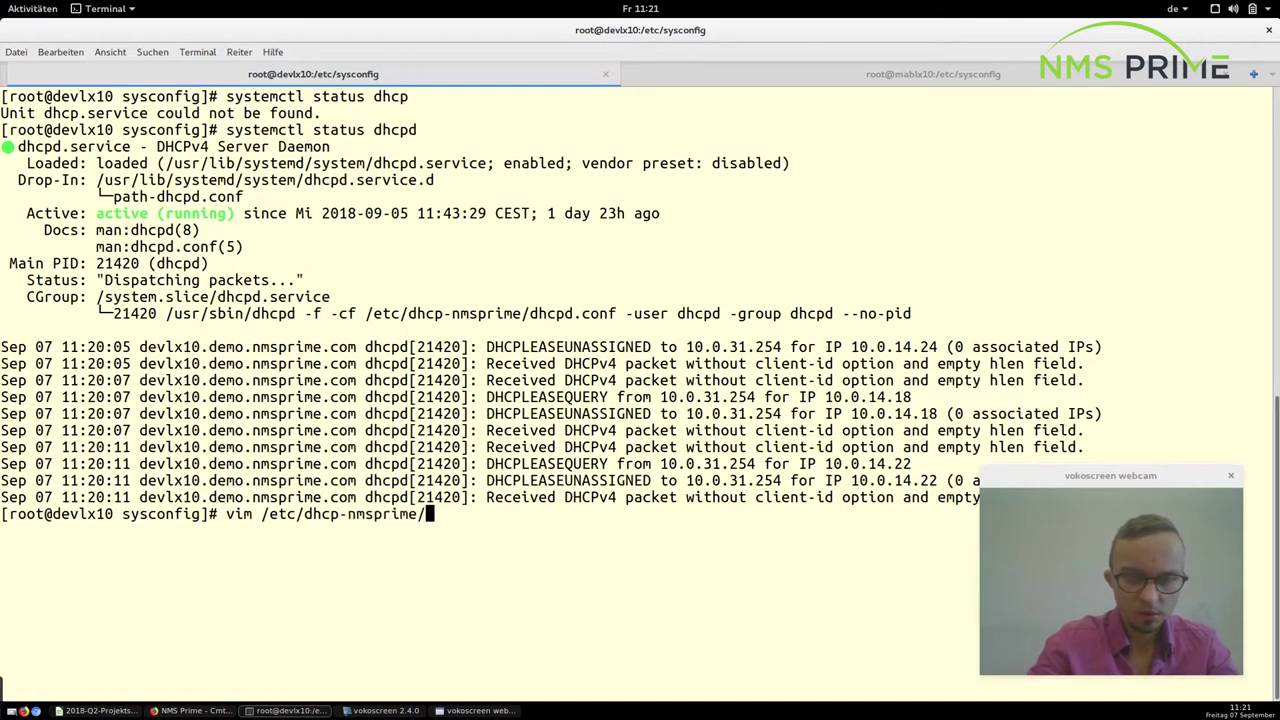
type("d")
key("Tab")
key("Return")
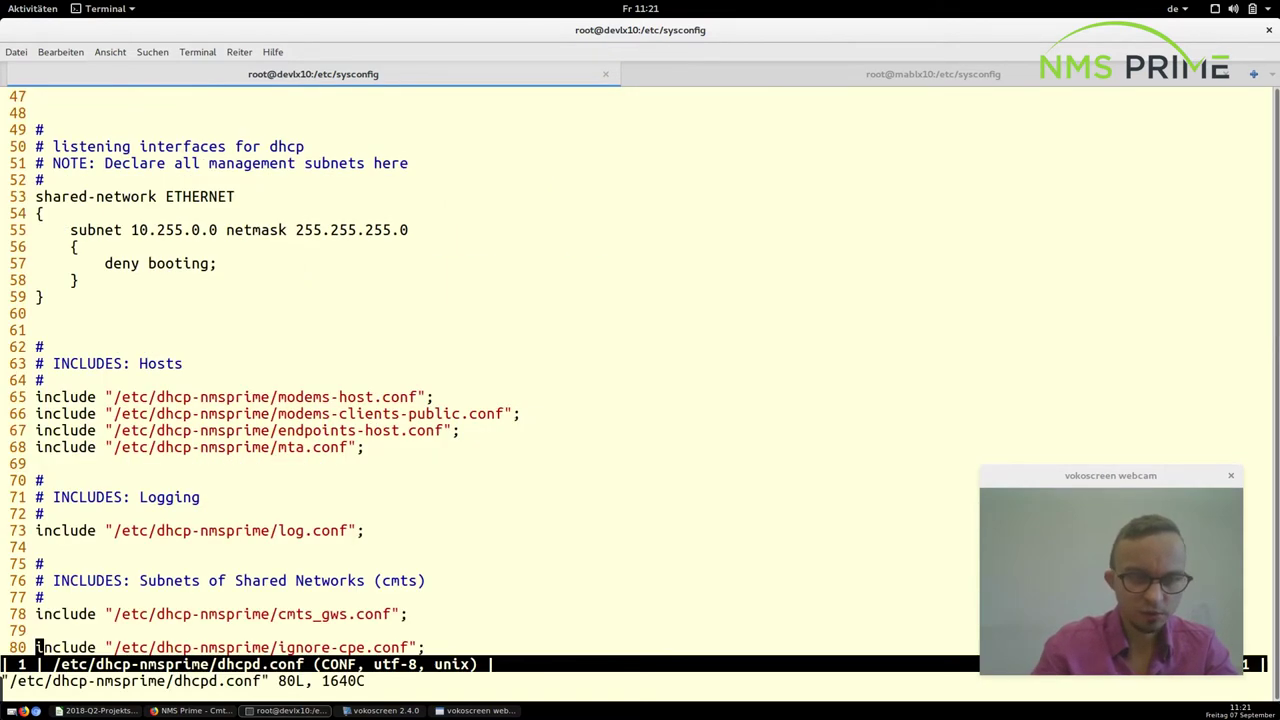
- Examine the management subnet declaration in the shared-network ETHERNET block of dhcpd.conf, then quit vim
key("Up")
key("Up")
key("Up")
key("Up")
key("Up")
key("Up")
key("Up")
key("Up")
key("Up")
key("Up")
key("Up")
key("Up")
key("Up")
key("Up")
key("Up")
key("Up")
key("Up")
key("Up")
key("Up")
key("Up")
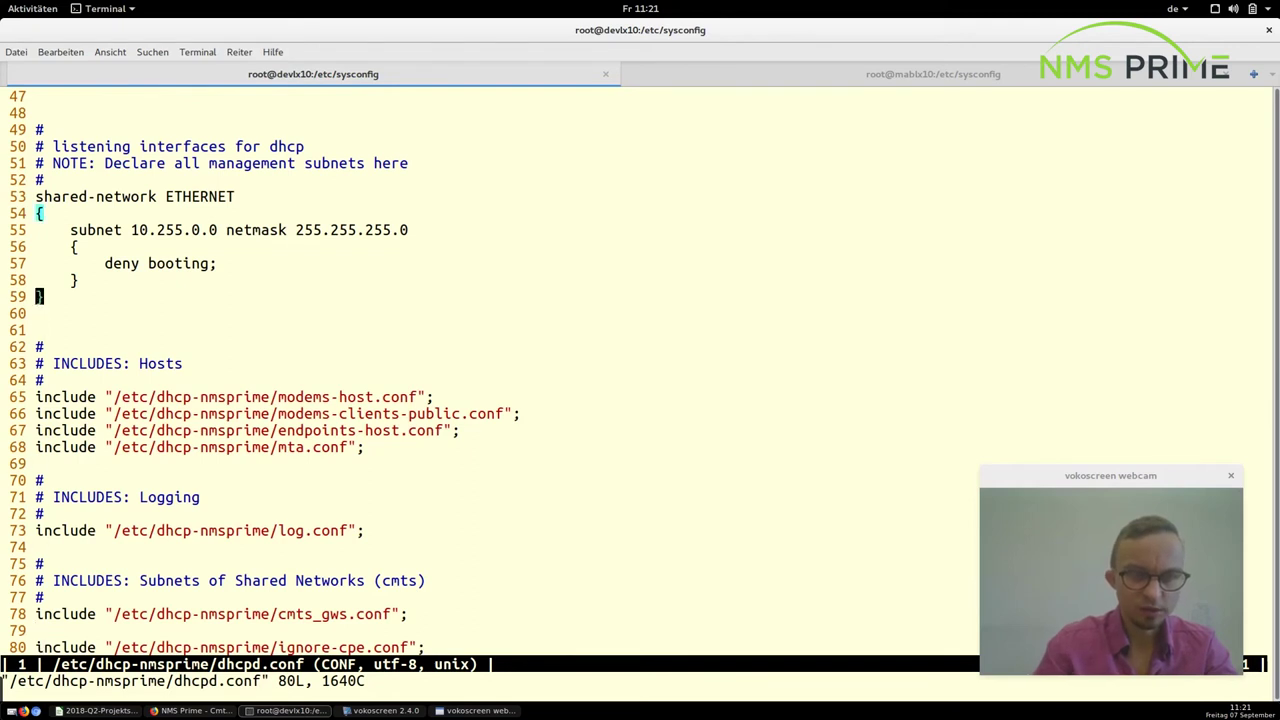
key("Up")
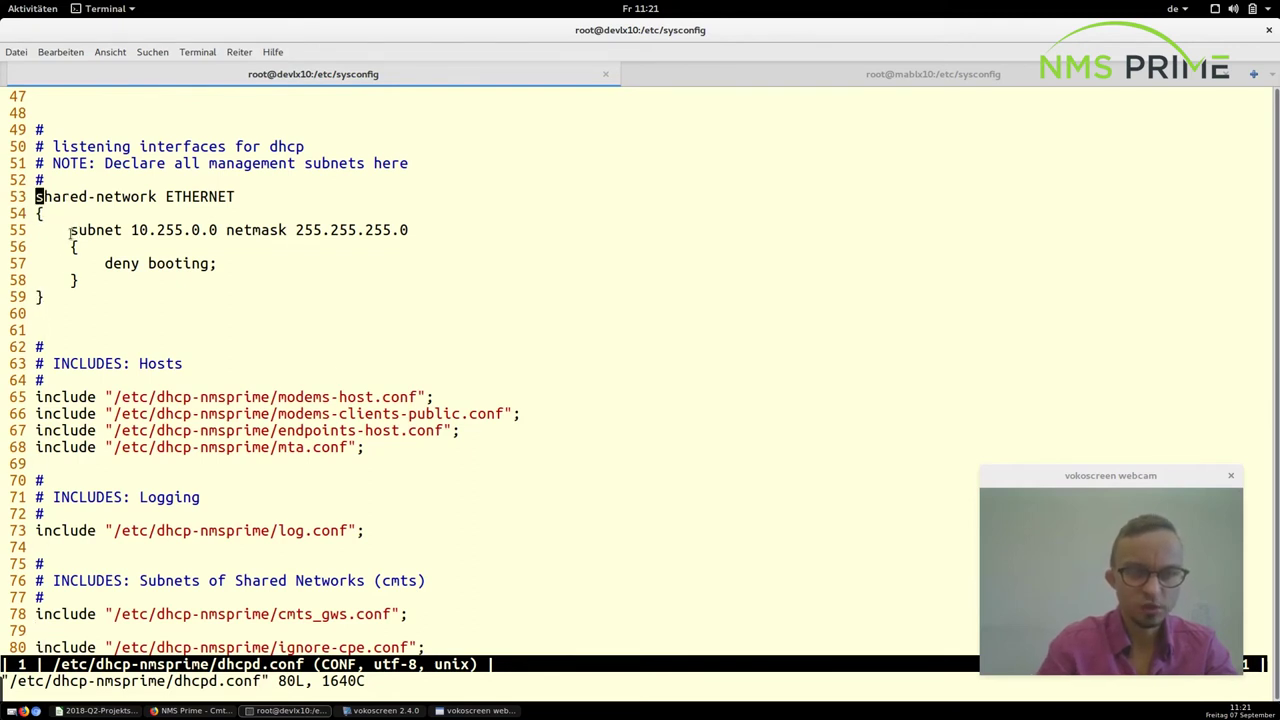
left_click_drag(70, 230, 79, 281)
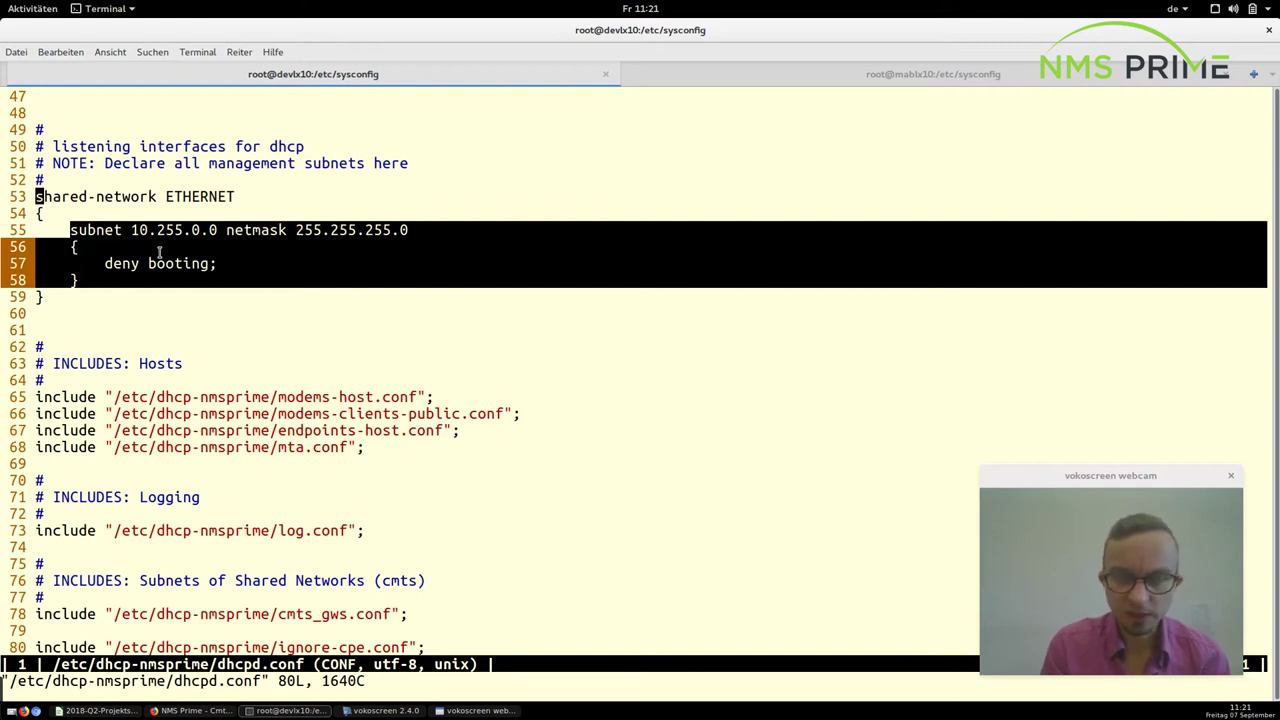
left_click(213, 248)
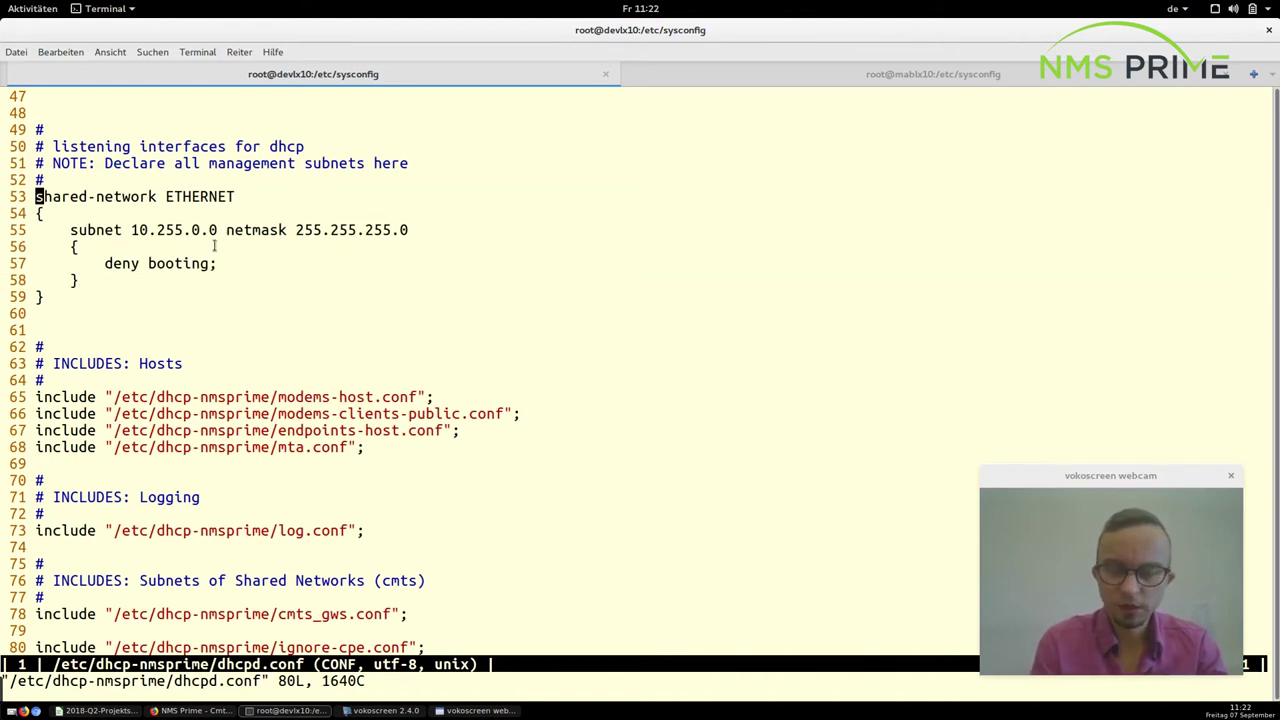
type(":q")
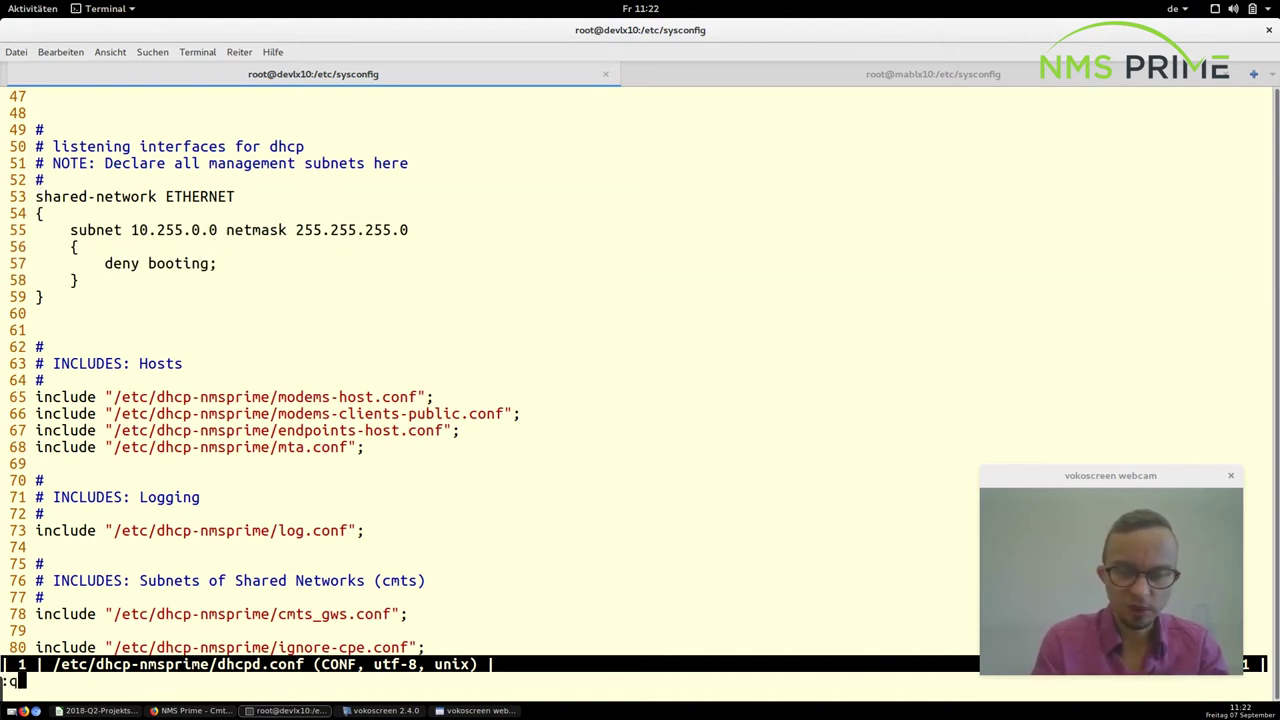
key("Return")
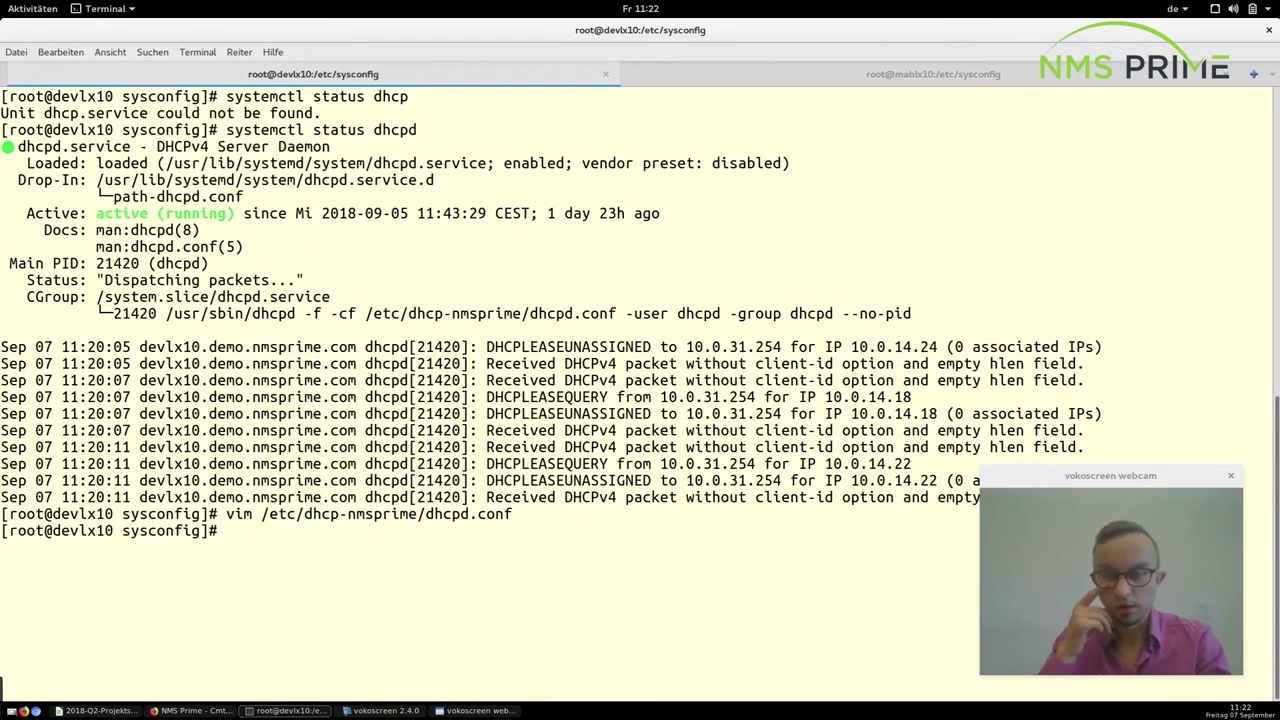